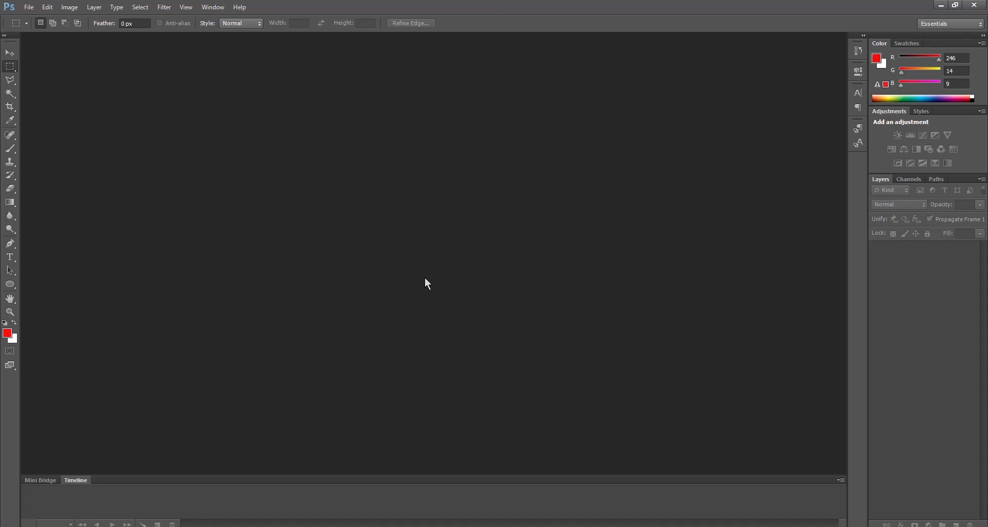
Step: Open the image EDP_DavidArchuleta_1920_955x500-015fe4d463 from the JAP's MuzikVlog folder and switch to the Move tool
{"action": "key", "text": "ctrl+o"}
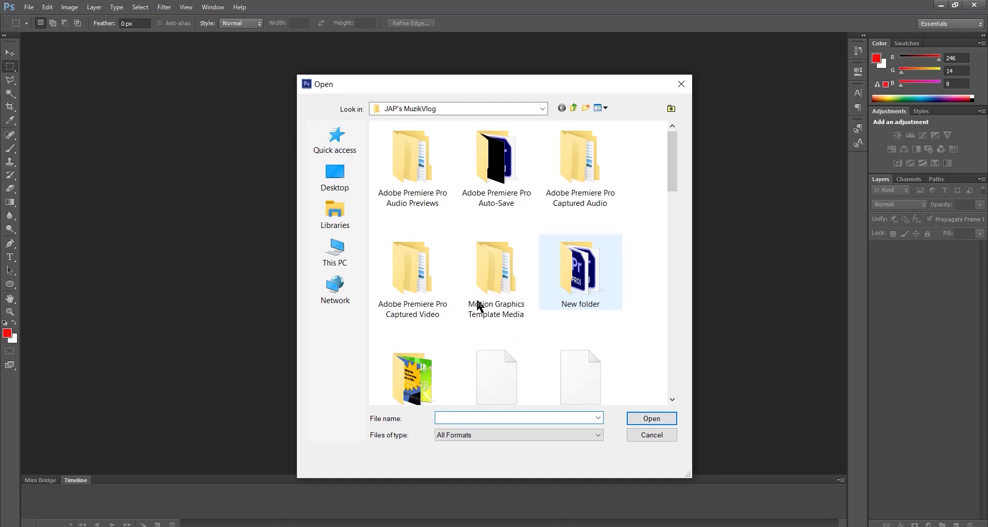
{"action": "scroll", "coordinate": [432, 350], "scroll_direction": "down", "scroll_amount": 5}
{"action": "left_click", "coordinate": [417, 233]}
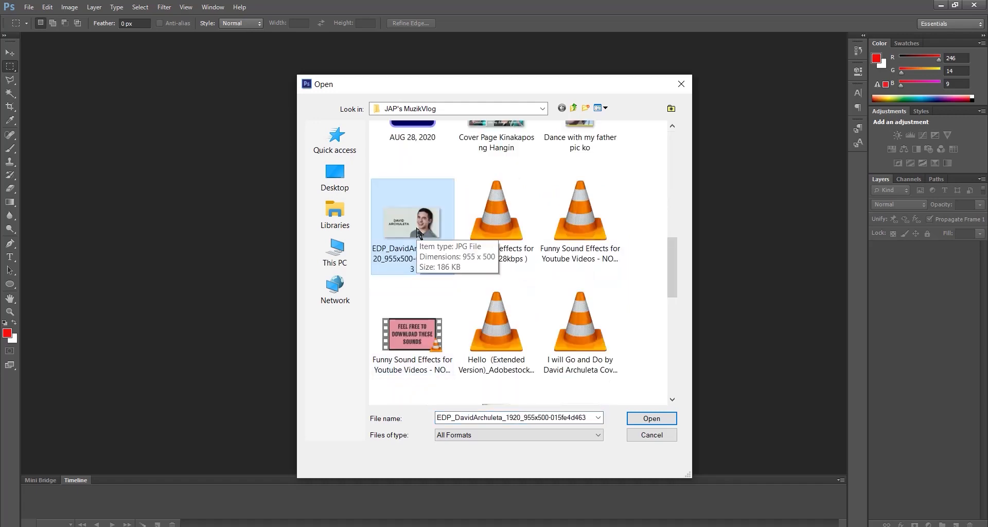
{"action": "left_click", "coordinate": [664, 417]}
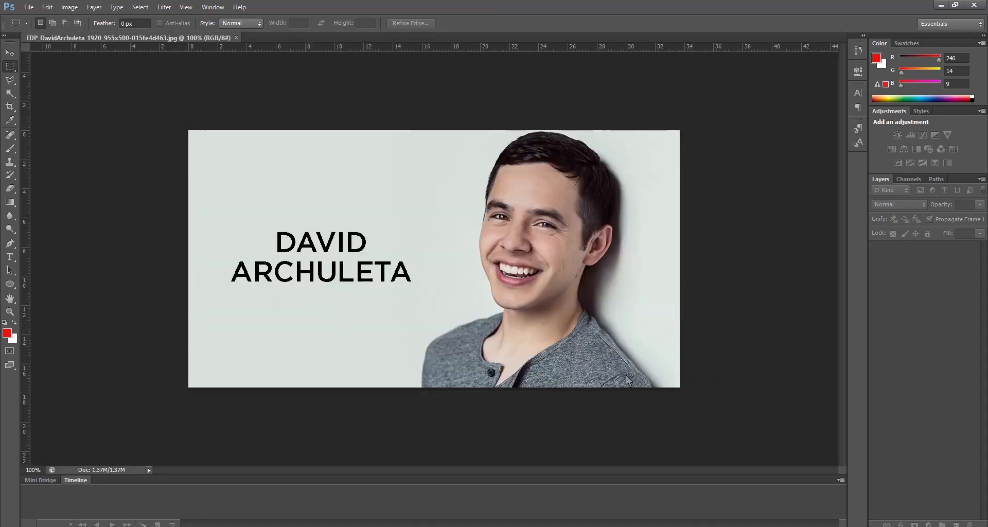
{"action": "key", "text": "v"}
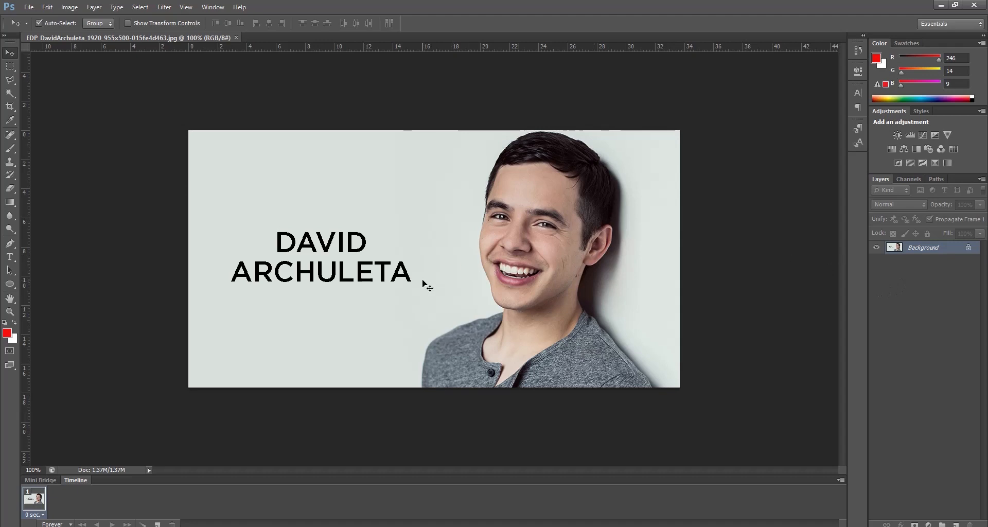
Step: Unlock the Background layer by converting it to a smart object and rasterizing it
{"action": "right_click", "coordinate": [924, 249]}
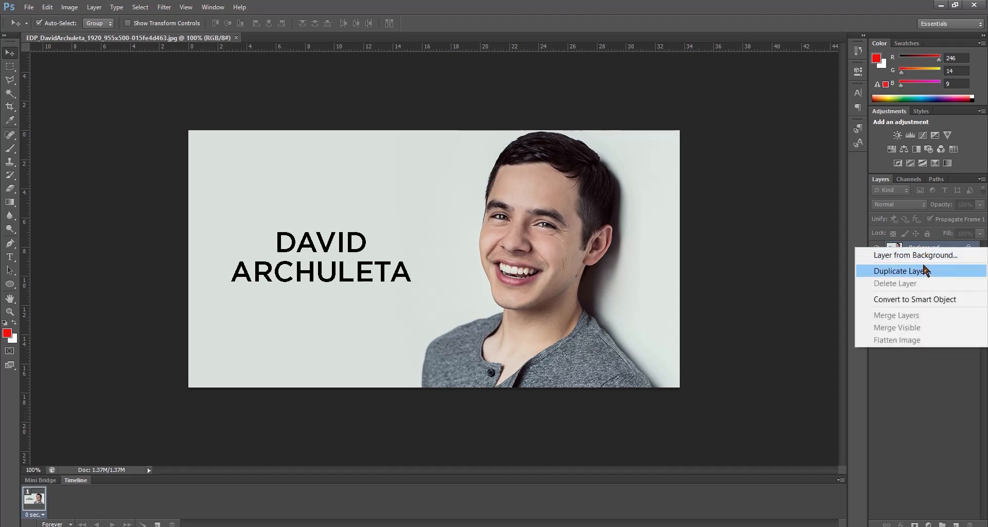
{"action": "left_click", "coordinate": [923, 300]}
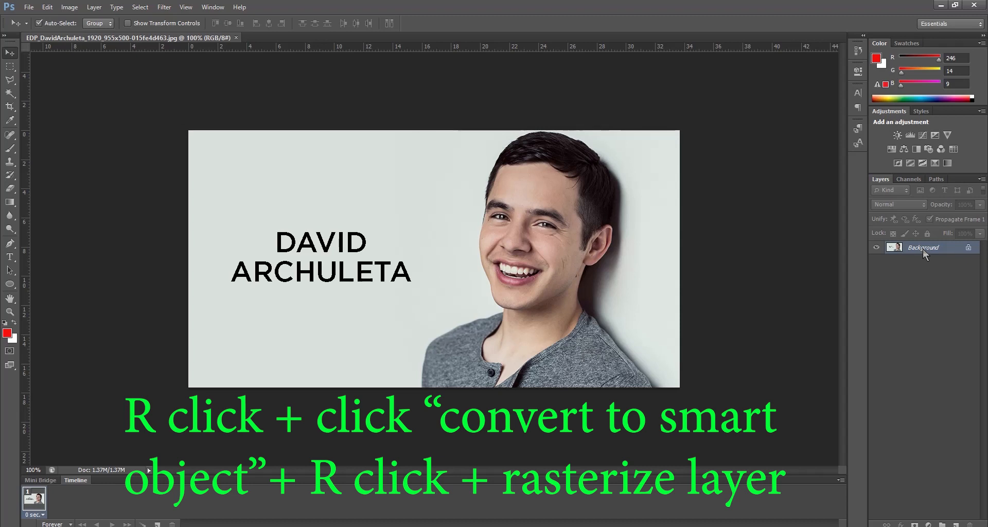
{"action": "right_click", "coordinate": [901, 341]}
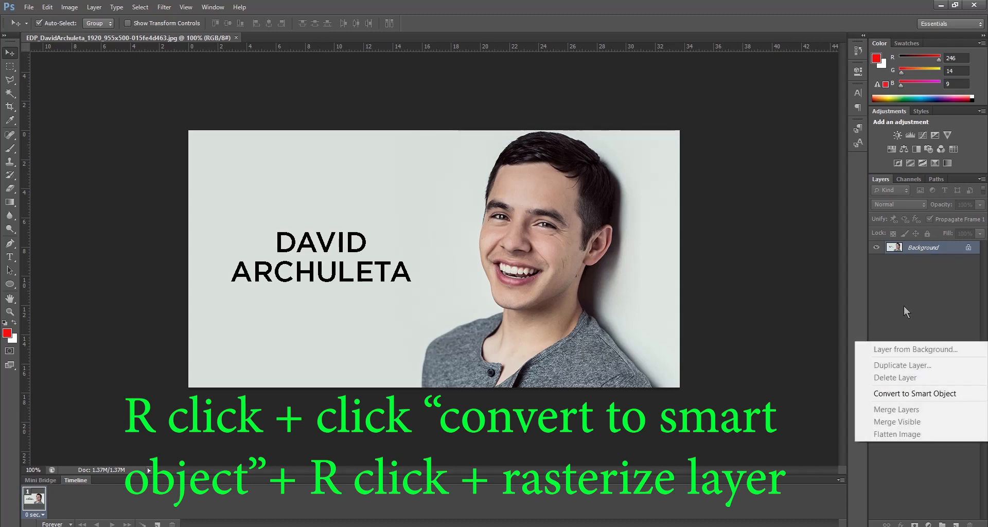
{"action": "left_click", "coordinate": [915, 394]}
{"action": "right_click", "coordinate": [916, 253]}
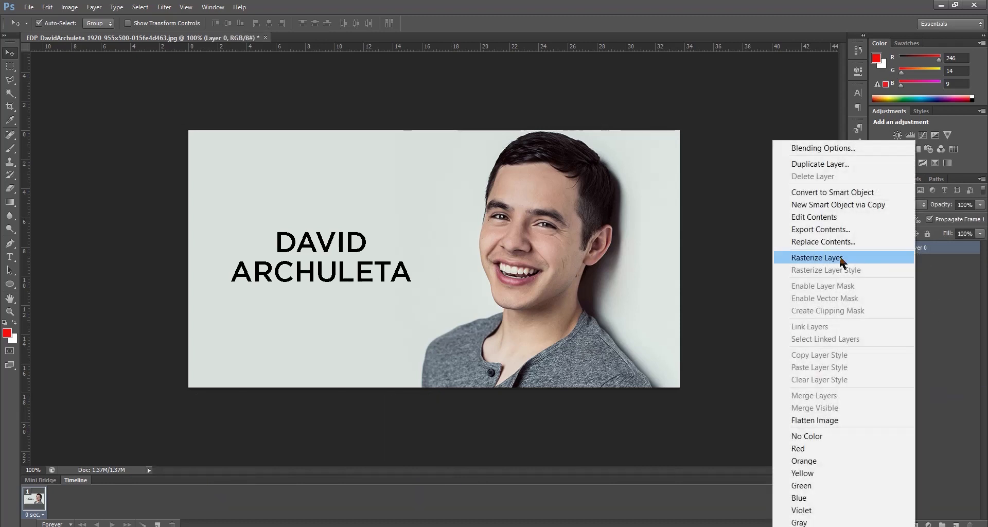
{"action": "left_click", "coordinate": [840, 257]}
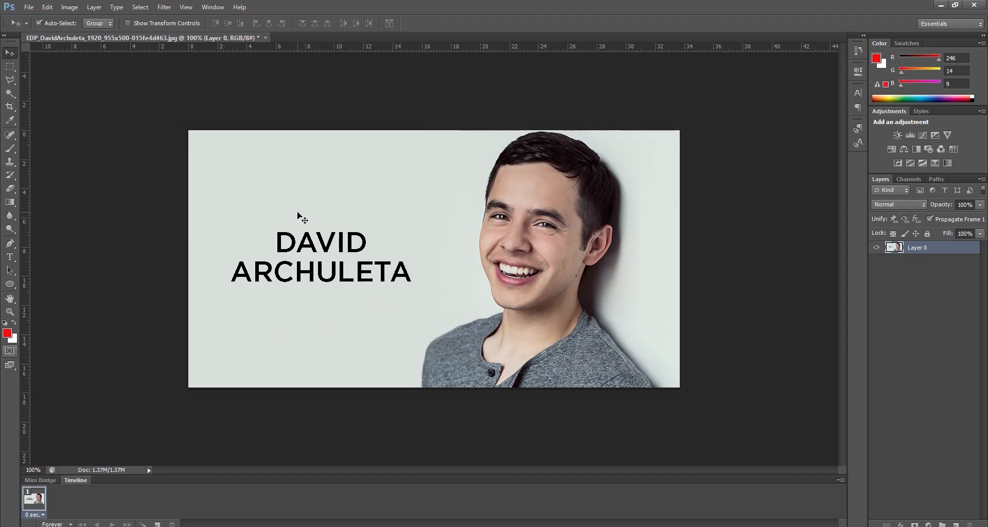
Step: Select the pale backdrop around the man and the lettering with the Magic Wand tool, delete it and deselect
{"action": "key", "text": "w"}
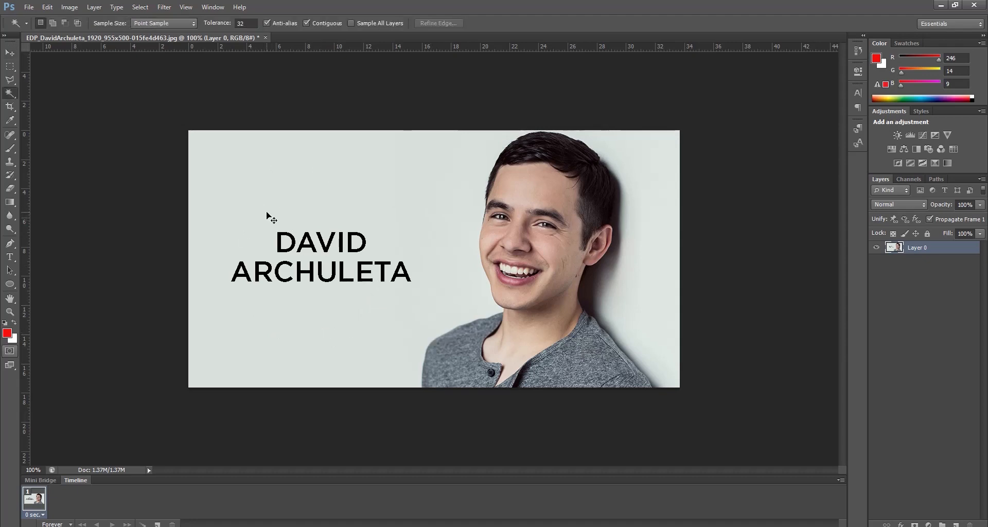
{"action": "left_click", "coordinate": [10, 94]}
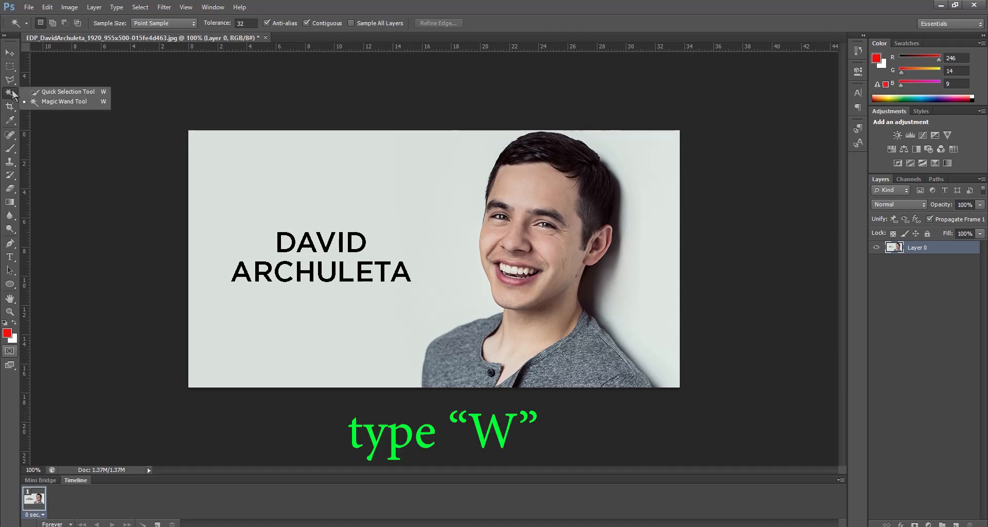
{"action": "left_click", "coordinate": [60, 102]}
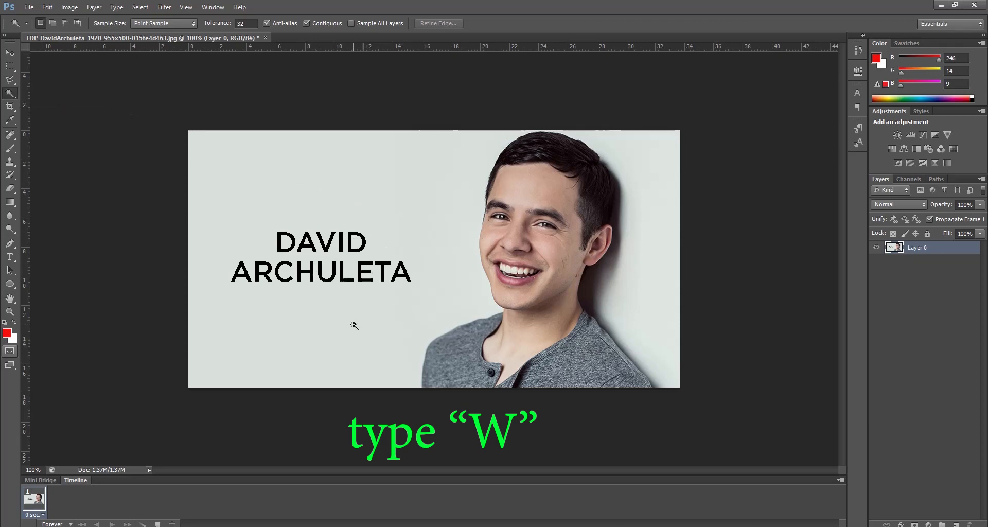
{"action": "left_click", "coordinate": [312, 182]}
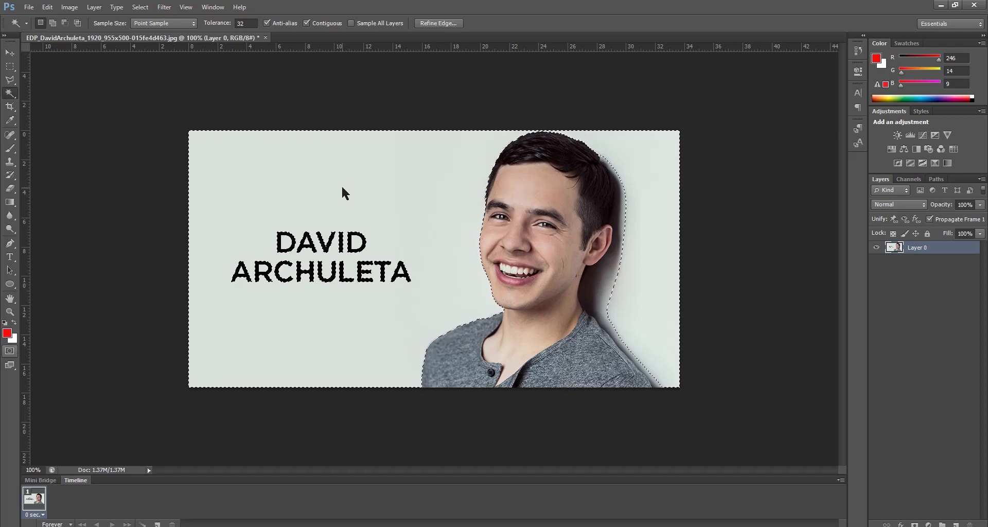
{"action": "key", "text": "Delete"}
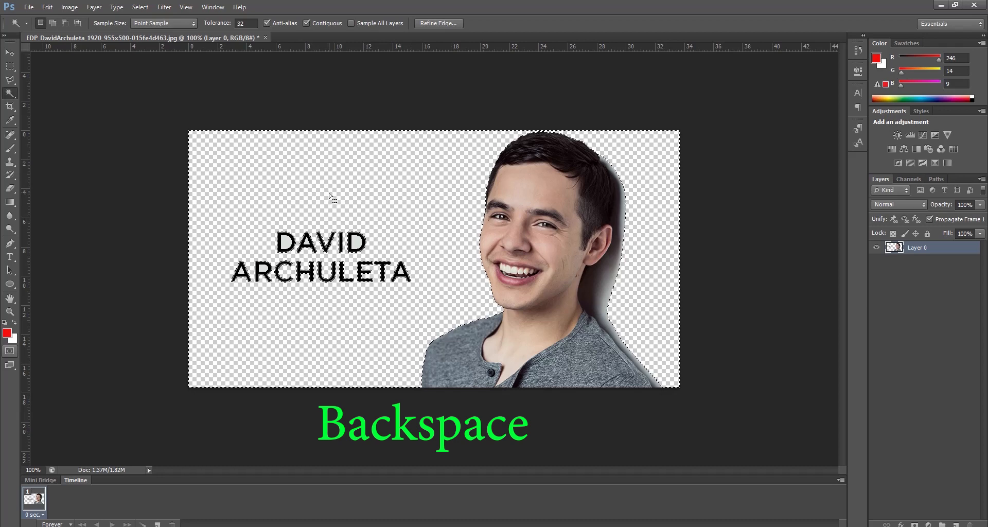
{"action": "key", "text": "ctrl+d"}
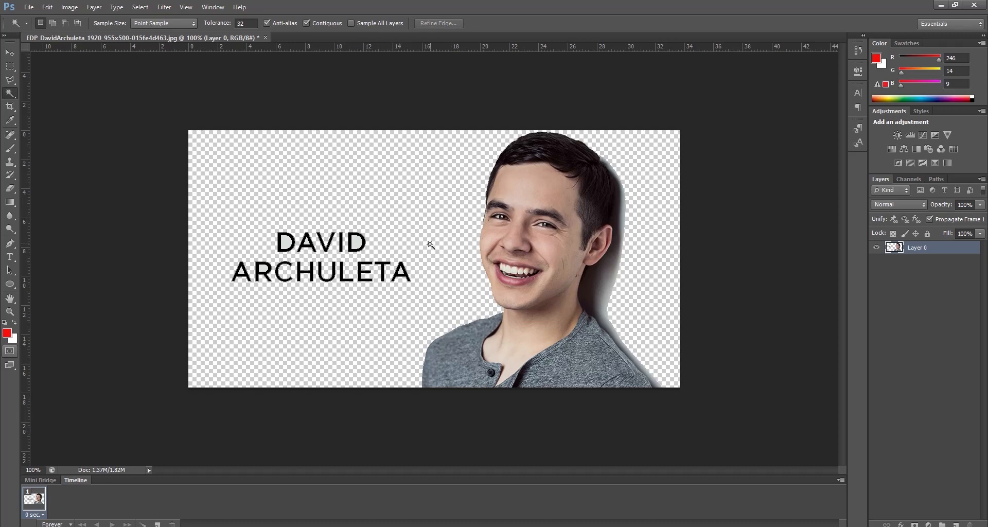
Step: Move the layer left so the man stands near the middle of the canvas
{"action": "left_click", "coordinate": [359, 241]}
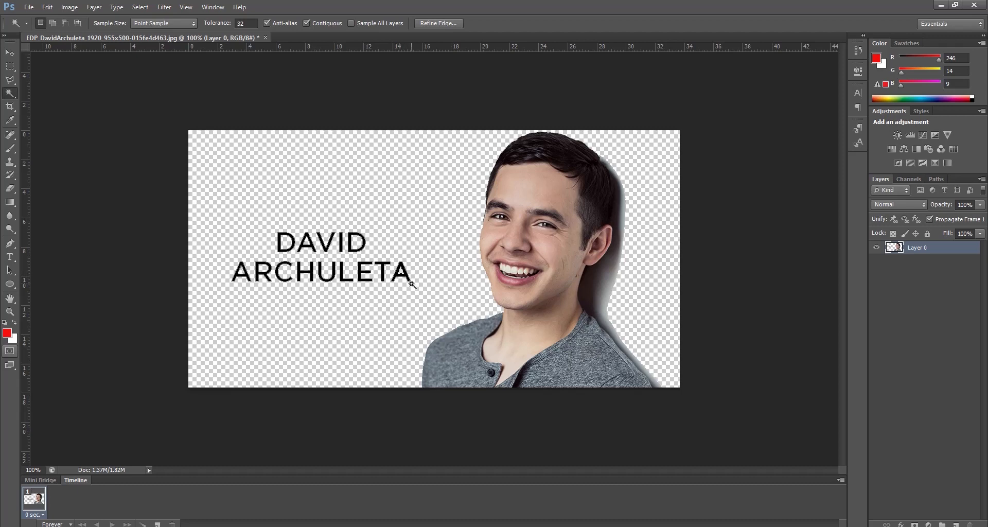
{"action": "key", "text": "v"}
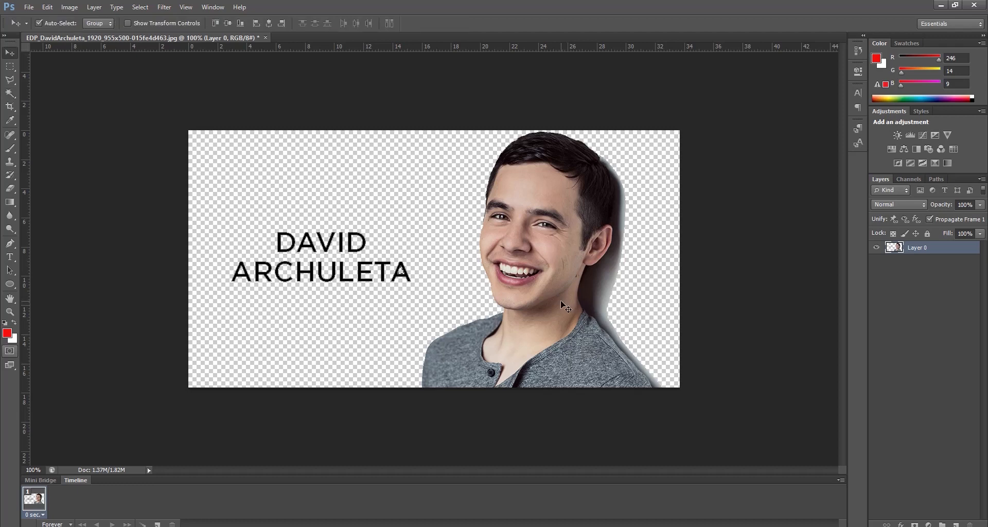
{"action": "left_click_drag", "start_coordinate": [568, 306], "coordinate": [467, 298]}
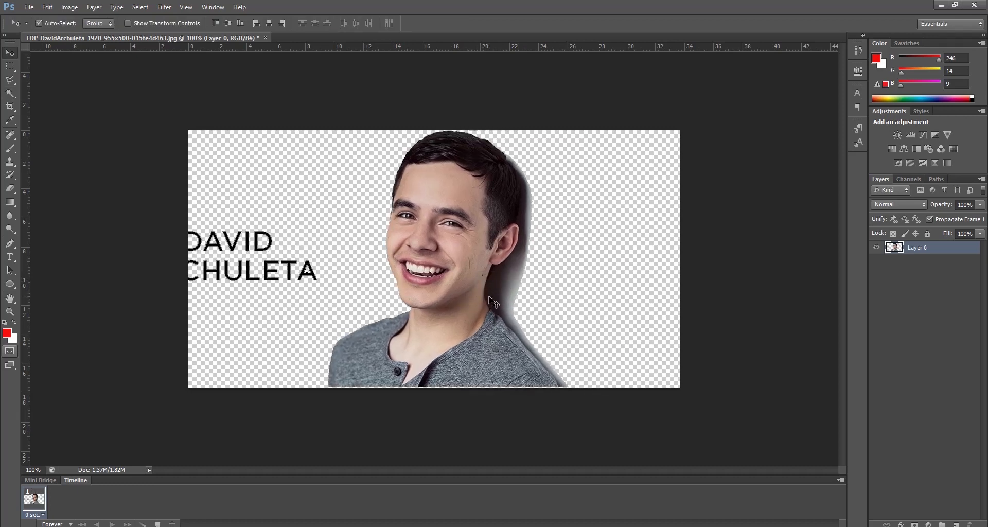
{"action": "key", "text": "ctrl+plus"}
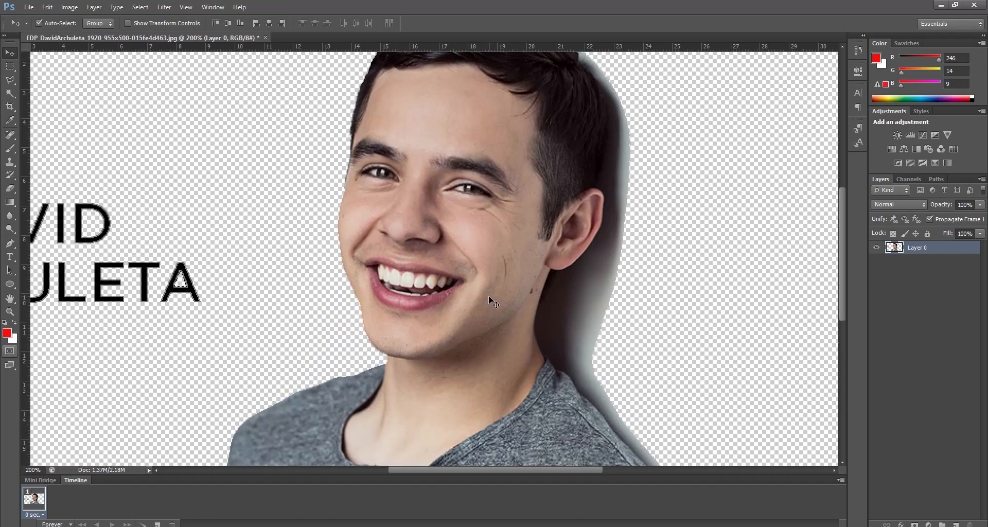
{"action": "key", "text": "ctrl+plus"}
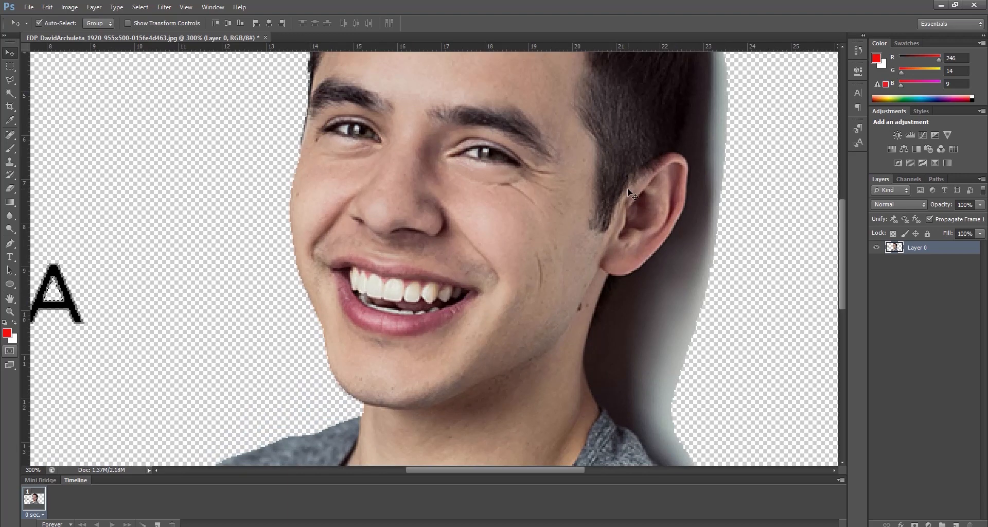
{"action": "key", "text": "ctrl+minus"}
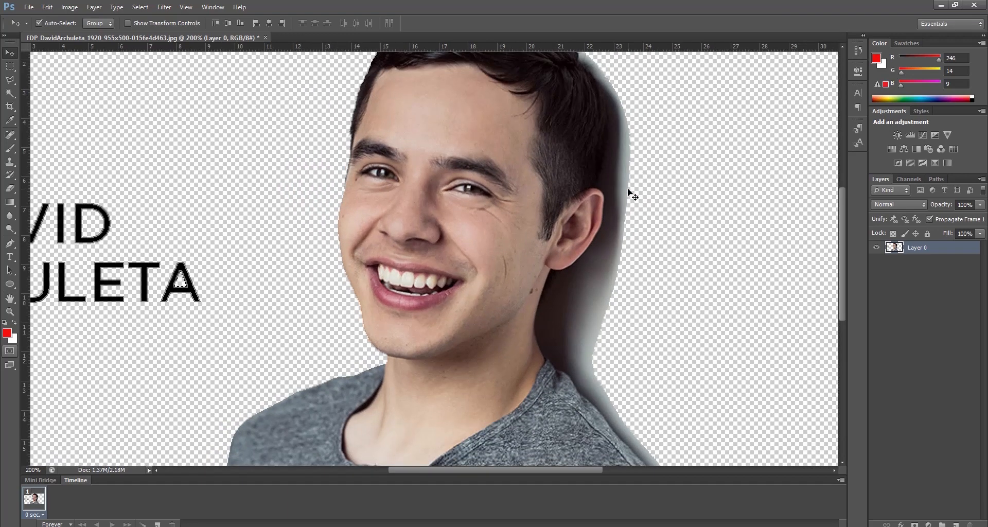
{"action": "key", "text": "ctrl+minus"}
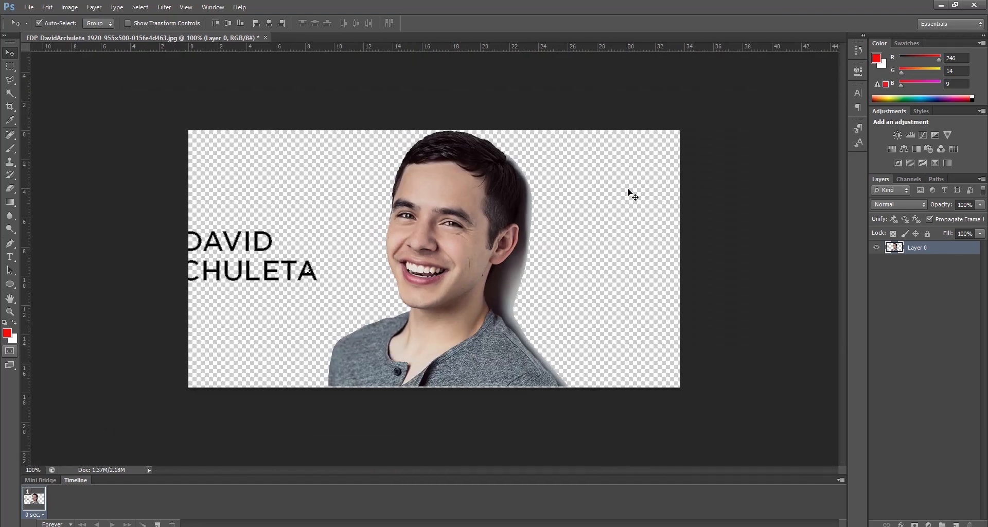
Step: Trace a Pen tool path along the back of the hair, from the crown where the shadow begins down to the top of the ear
{"action": "key", "text": "ctrl+plus"}
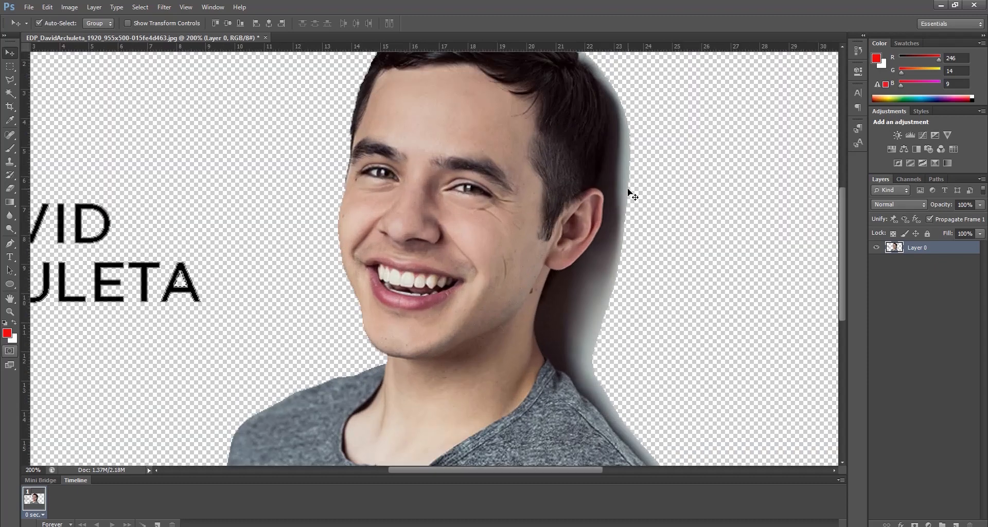
{"action": "key", "text": "ctrl+plus"}
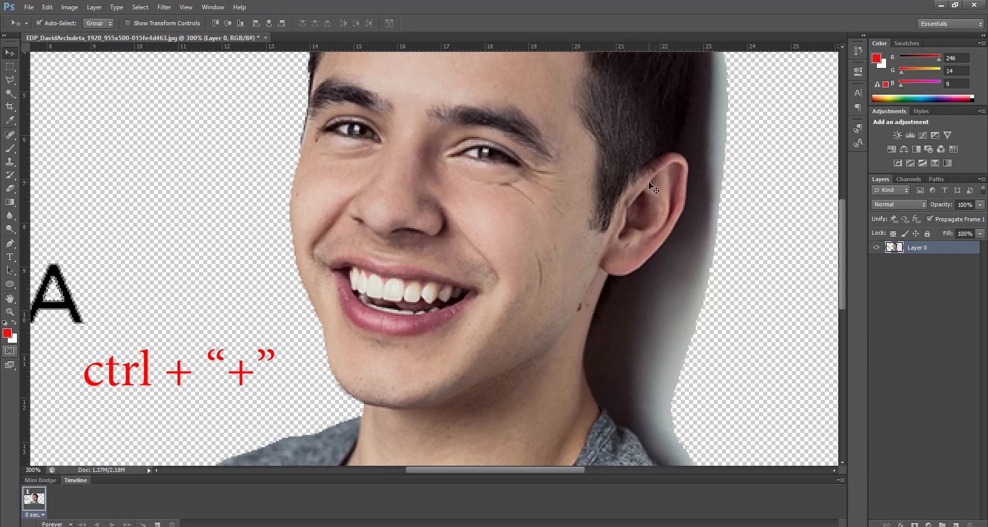
{"action": "key", "text": "h"}
{"action": "left_click_drag", "start_coordinate": [638, 154], "coordinate": [543, 330]}
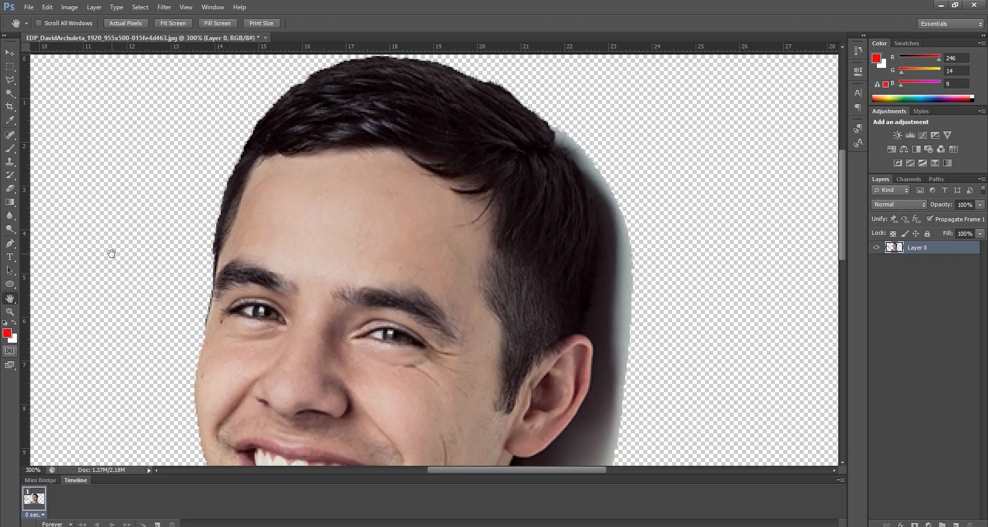
{"action": "key", "text": "p"}
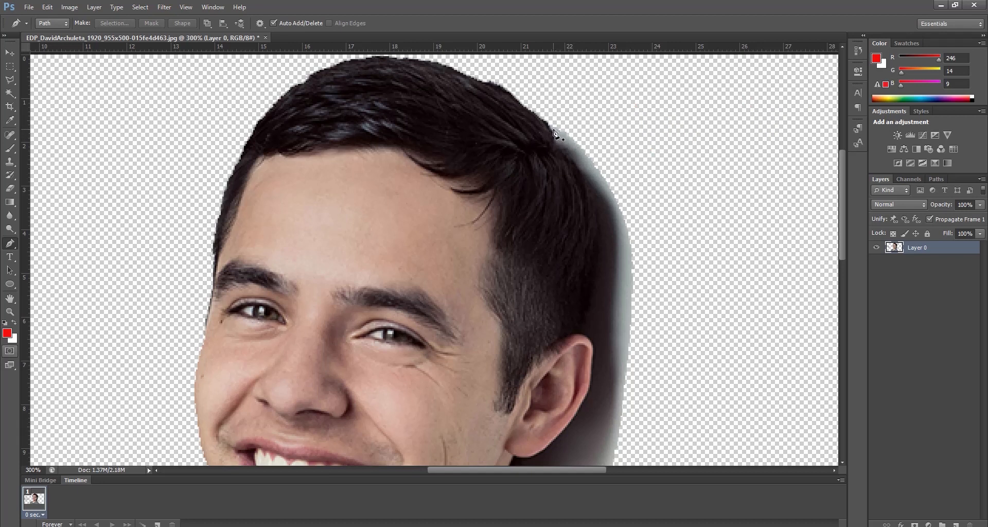
{"action": "left_click", "coordinate": [554, 135]}
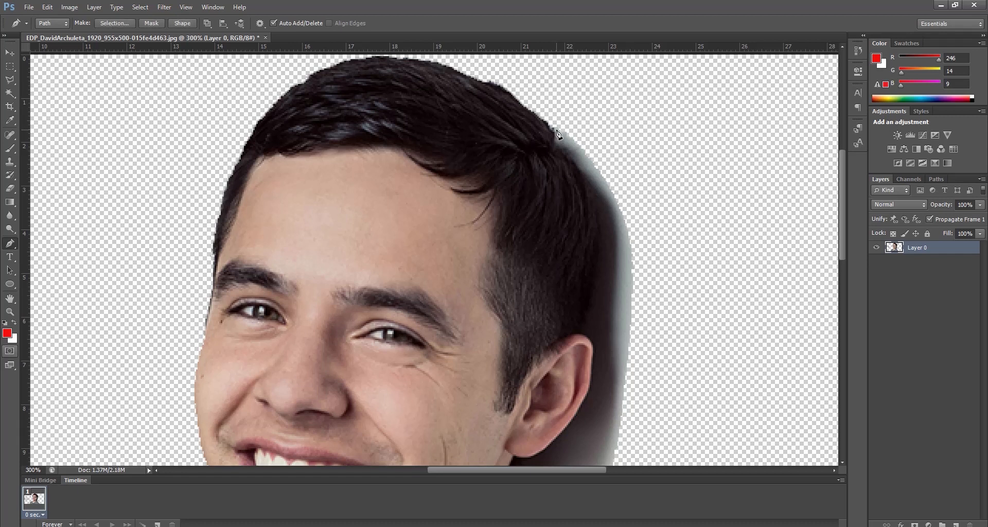
{"action": "left_click", "coordinate": [553, 144]}
{"action": "left_click", "coordinate": [556, 149]}
{"action": "left_click", "coordinate": [563, 153]}
{"action": "left_click", "coordinate": [566, 155]}
{"action": "left_click", "coordinate": [575, 161]}
{"action": "left_click", "coordinate": [578, 168]}
{"action": "left_click", "coordinate": [581, 175]}
{"action": "left_click", "coordinate": [586, 184]}
{"action": "left_click", "coordinate": [588, 191]}
{"action": "left_click", "coordinate": [590, 196]}
{"action": "left_click", "coordinate": [593, 204]}
{"action": "left_click", "coordinate": [597, 209]}
{"action": "left_click", "coordinate": [598, 267]}
{"action": "mouse_move", "coordinate": [593, 277]}
{"action": "left_mouse_down"}
{"action": "mouse_move", "coordinate": [599, 282]}
{"action": "mouse_move", "coordinate": [586, 267]}
{"action": "mouse_move", "coordinate": [595, 288]}
{"action": "left_mouse_up"}
{"action": "left_click", "coordinate": [579, 332]}
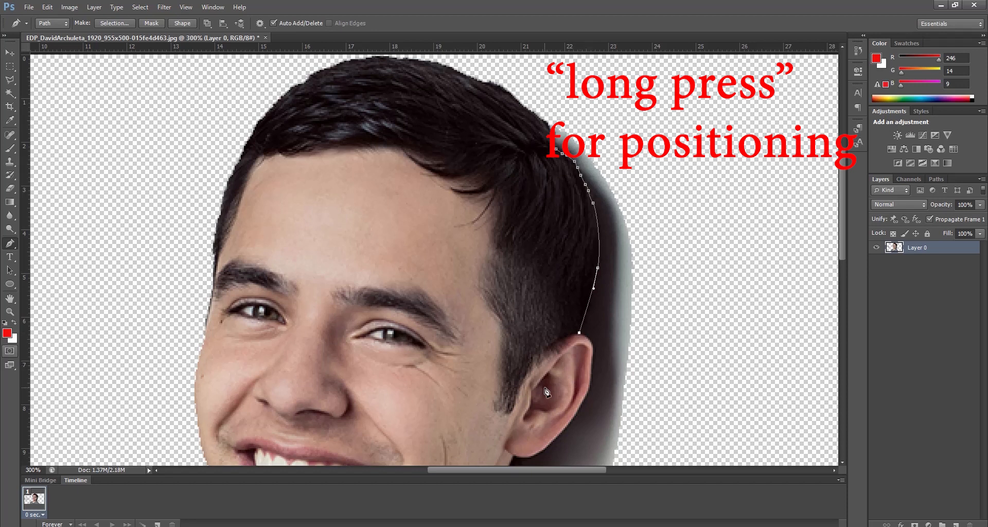
Step: Continue the path around the outer edge of the ear down to the lobe
{"action": "key", "text": "space"}
{"action": "left_click_drag", "start_coordinate": [547, 392], "coordinate": [484, 260]}
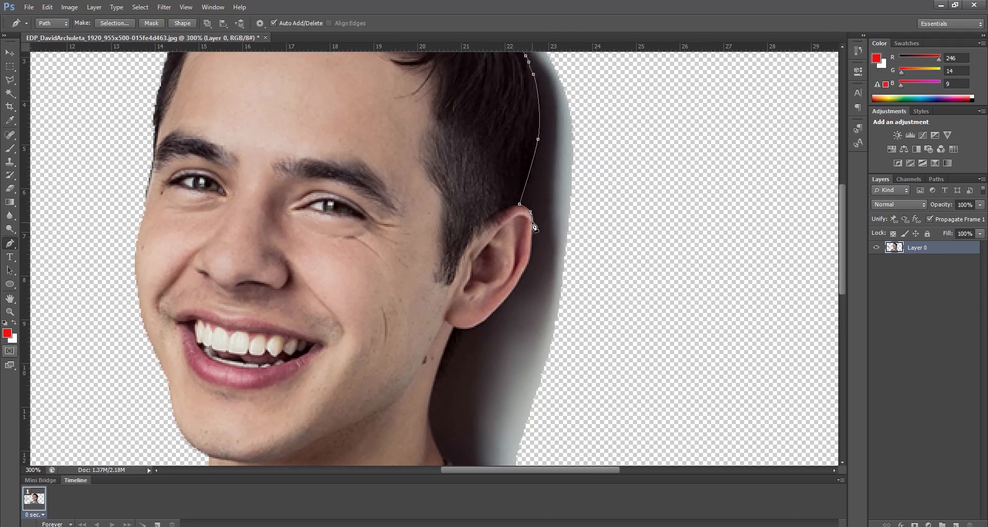
{"action": "left_click", "coordinate": [531, 238]}
{"action": "left_click", "coordinate": [531, 249]}
{"action": "left_click", "coordinate": [531, 252]}
{"action": "left_click", "coordinate": [528, 266]}
{"action": "left_click", "coordinate": [525, 271]}
{"action": "left_click", "coordinate": [521, 278]}
{"action": "left_click", "coordinate": [517, 284]}
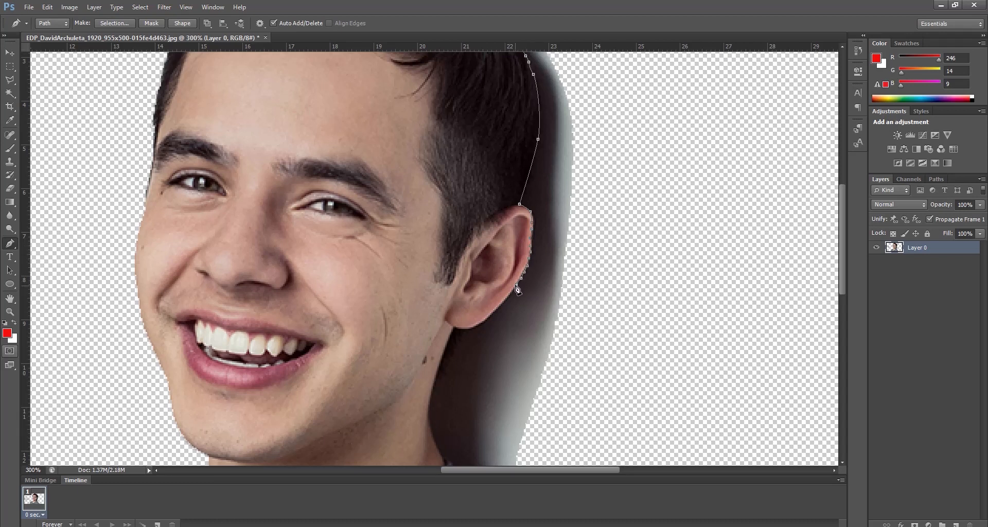
{"action": "left_click", "coordinate": [483, 322]}
Step: Extend the path from the earlobe down the side of the neck with curved segments, undoing the misplaced anchor
{"action": "left_click_drag", "start_coordinate": [440, 328], "coordinate": [435, 323]}
{"action": "key", "text": "ctrl+alt+z"}
{"action": "left_click_drag", "start_coordinate": [436, 376], "coordinate": [437, 385]}
{"action": "left_click", "coordinate": [436, 378], "text": "alt"}
{"action": "left_click_drag", "start_coordinate": [430, 429], "coordinate": [434, 438]}
{"action": "left_click", "coordinate": [429, 429], "text": "alt"}
Step: Continue the path from the neck over the shirt collar and onto the shoulder edge
{"action": "key", "text": "space"}
{"action": "left_click_drag", "start_coordinate": [407, 375], "coordinate": [377, 210]}
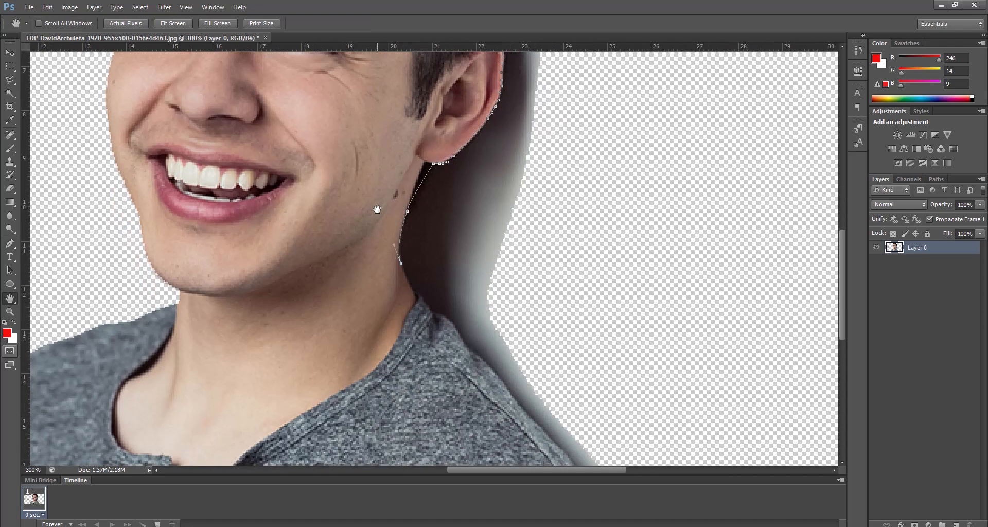
{"action": "left_click", "coordinate": [416, 294]}
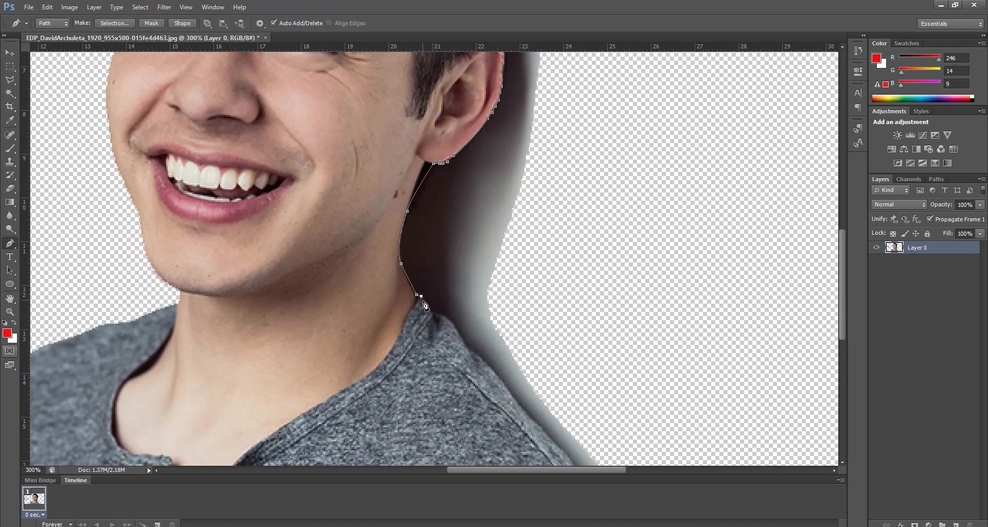
{"action": "left_click", "coordinate": [430, 312]}
{"action": "left_click", "coordinate": [438, 315]}
{"action": "left_click", "coordinate": [442, 315]}
{"action": "left_click", "coordinate": [447, 319]}
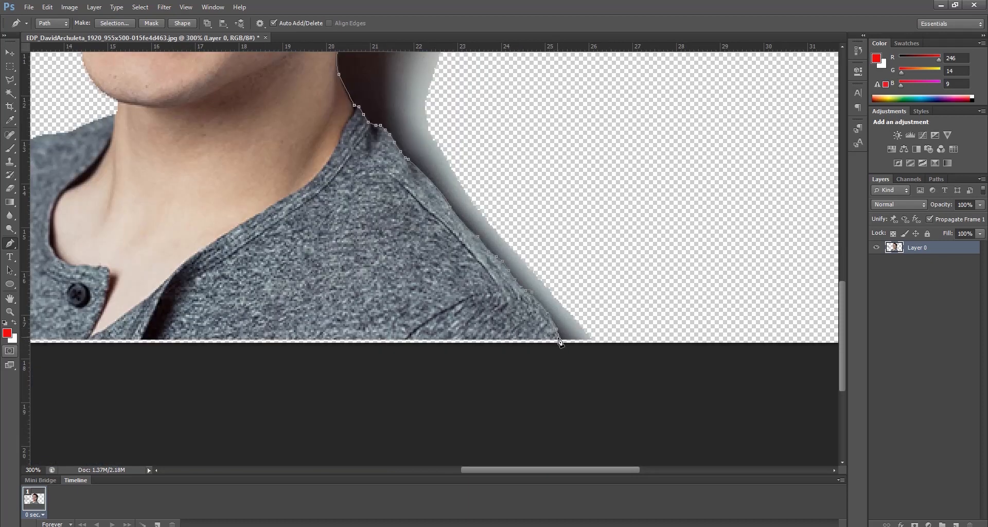
Step: Carry the path from the shirt's lower edge around the outside of the shadow, back up towards its starting point at the crown
{"action": "left_click_drag", "start_coordinate": [581, 355], "coordinate": [633, 360]}
{"action": "left_click", "coordinate": [680, 335]}
{"action": "left_click_drag", "start_coordinate": [693, 233], "coordinate": [686, 154]}
{"action": "key", "text": "space"}
{"action": "left_click_drag", "start_coordinate": [635, 132], "coordinate": [585, 419]}
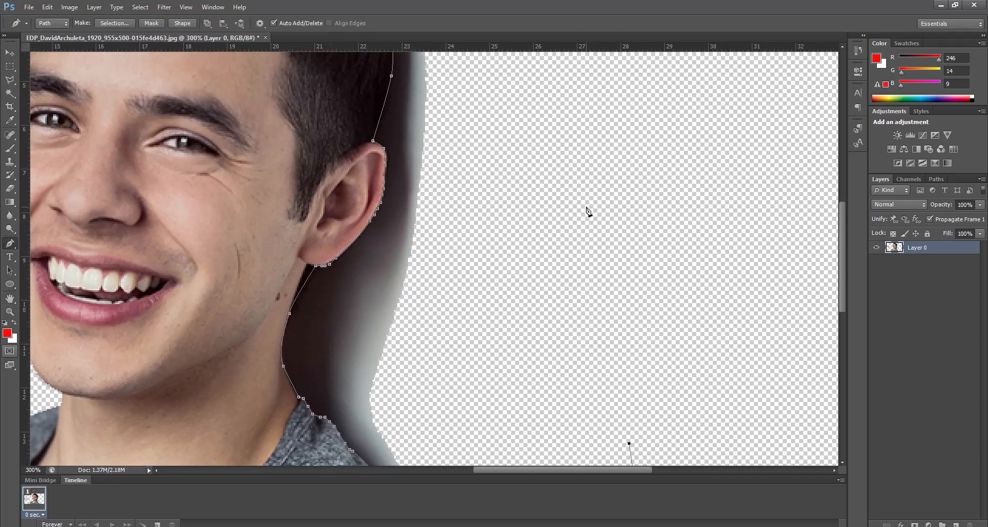
{"action": "key", "text": "space"}
{"action": "left_click_drag", "start_coordinate": [509, 164], "coordinate": [540, 326]}
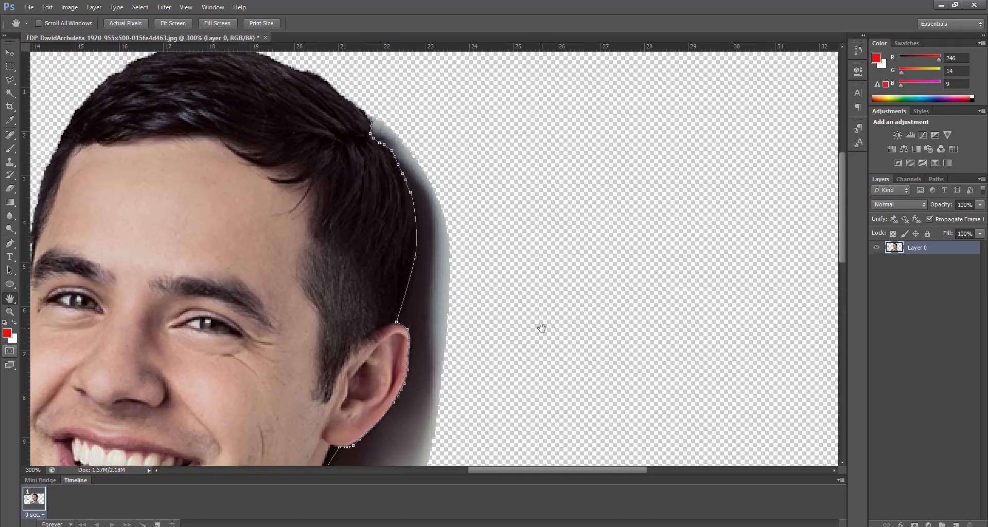
{"action": "left_click", "coordinate": [500, 152]}
{"action": "left_click", "coordinate": [437, 128]}
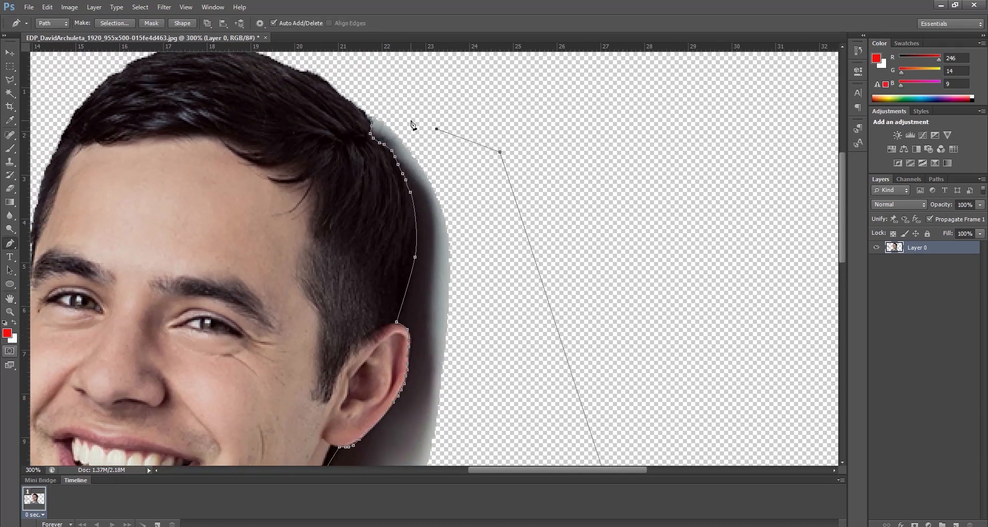
{"action": "left_click", "coordinate": [389, 114]}
Step: Convert the Pen path into a new anti-aliased selection and delete the shadow beside the head and neck inside it
{"action": "right_click", "coordinate": [434, 266]}
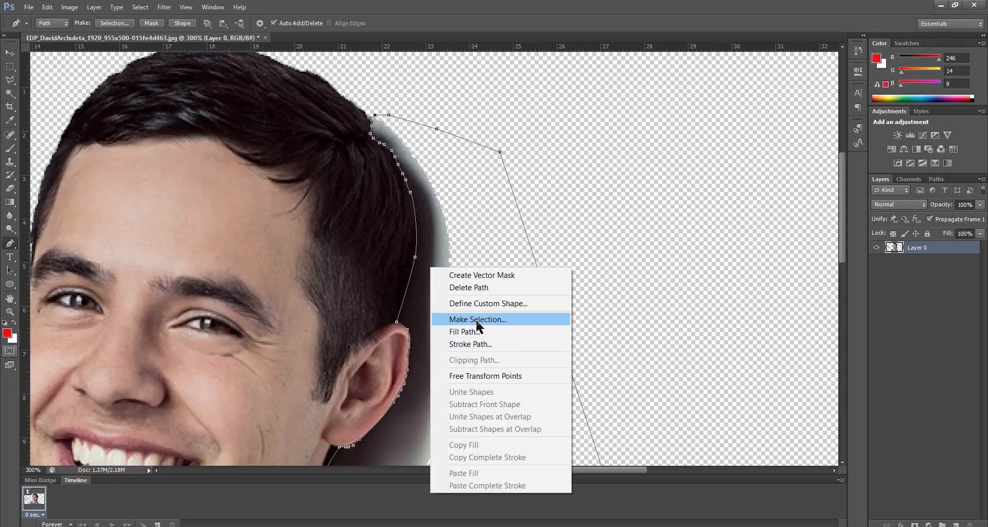
{"action": "left_click", "coordinate": [446, 234]}
{"action": "right_click", "coordinate": [447, 238]}
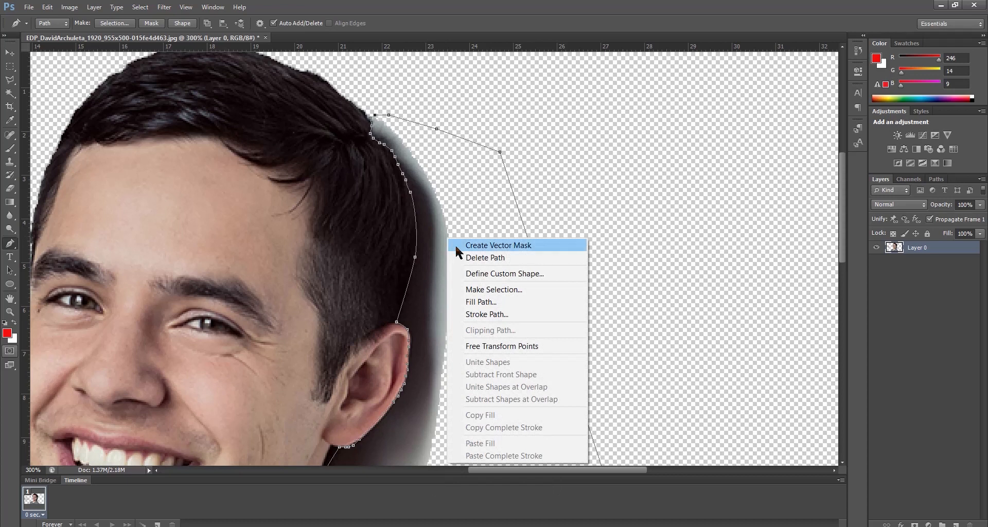
{"action": "left_click", "coordinate": [513, 290]}
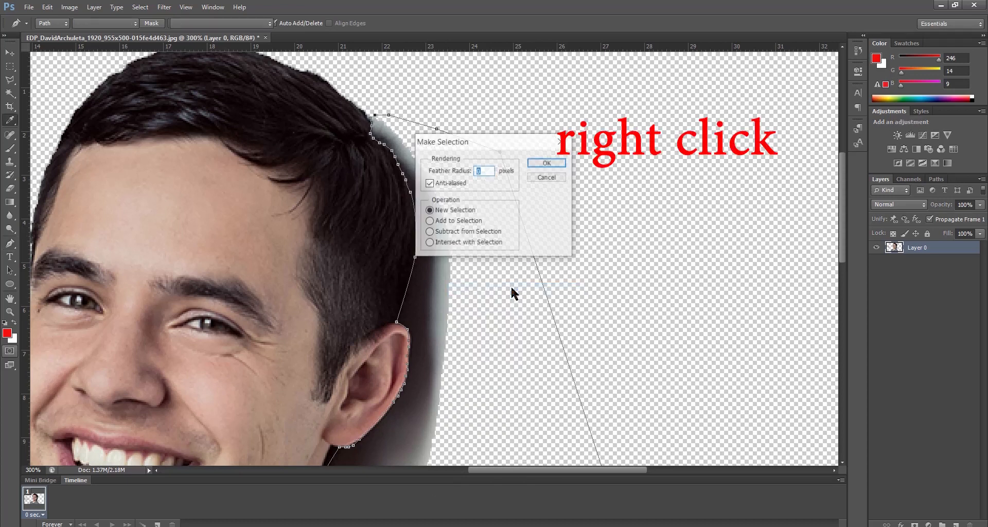
{"action": "left_click", "coordinate": [545, 164]}
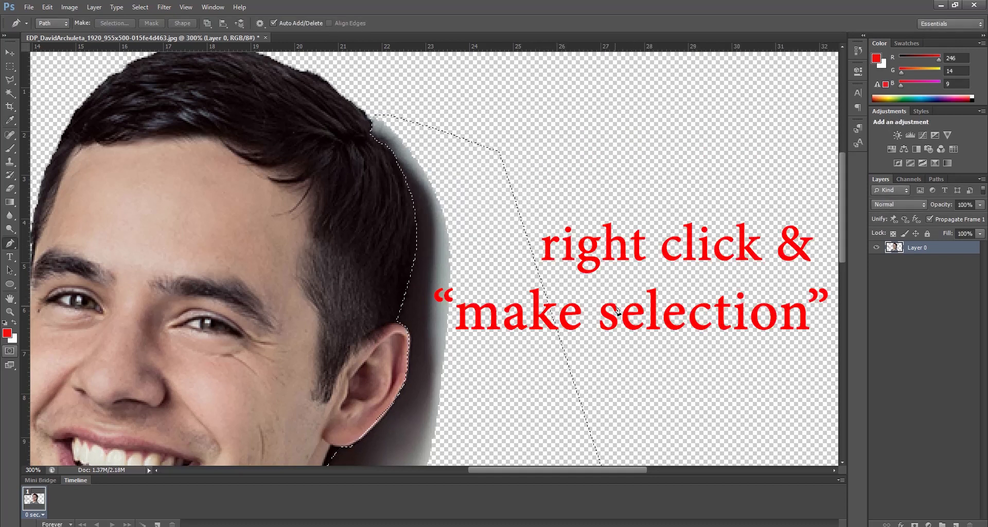
{"action": "key", "text": "Delete"}
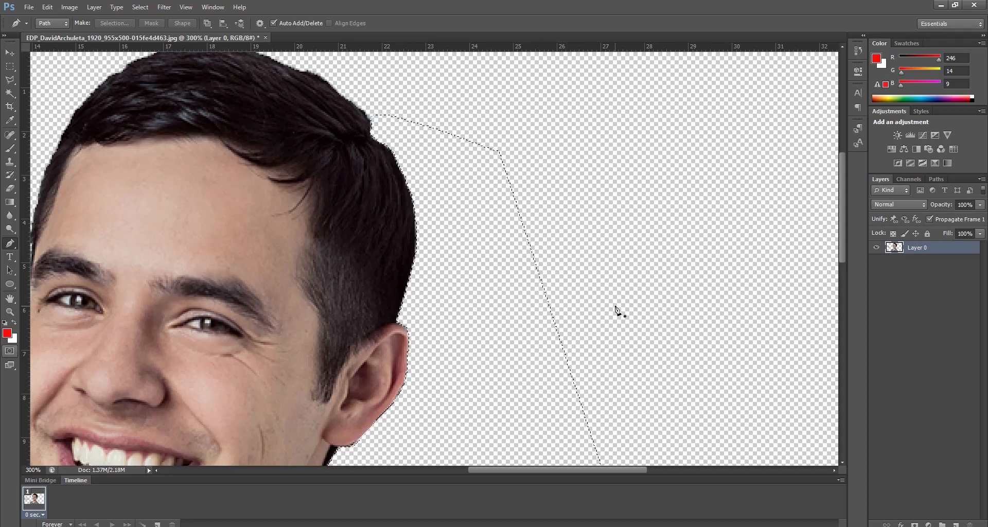
Step: Switch to the Rectangular Marquee Tool and clear the selection around the erased shadow area
{"action": "key", "text": "h"}
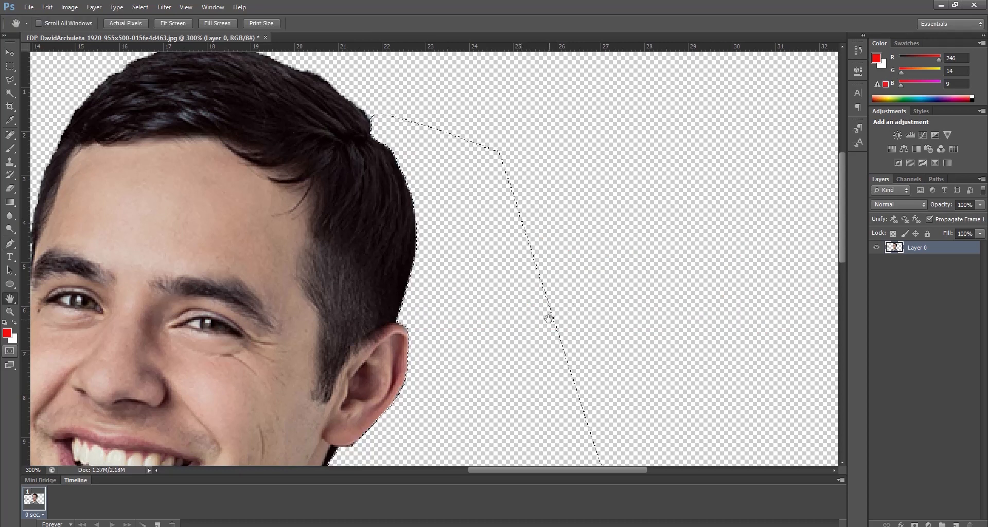
{"action": "key", "text": "m"}
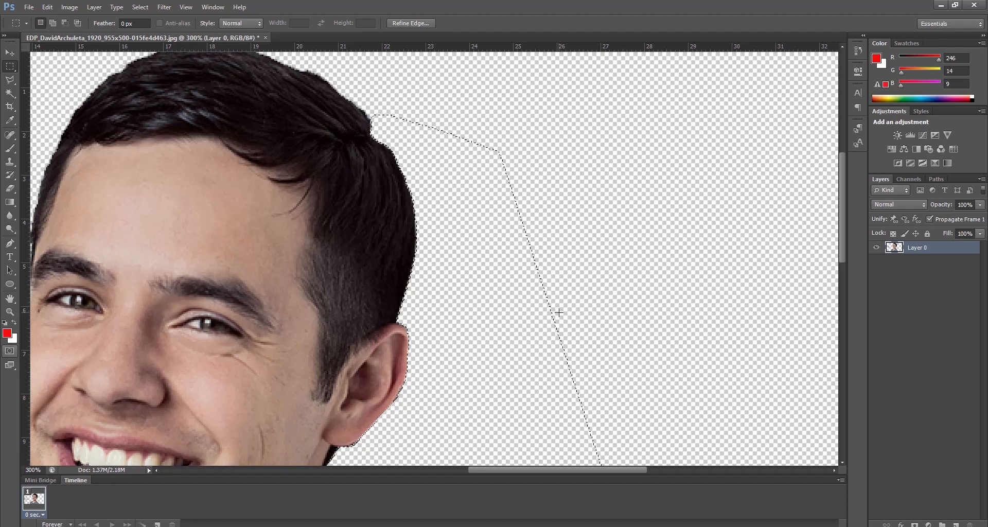
{"action": "right_click", "coordinate": [9, 67]}
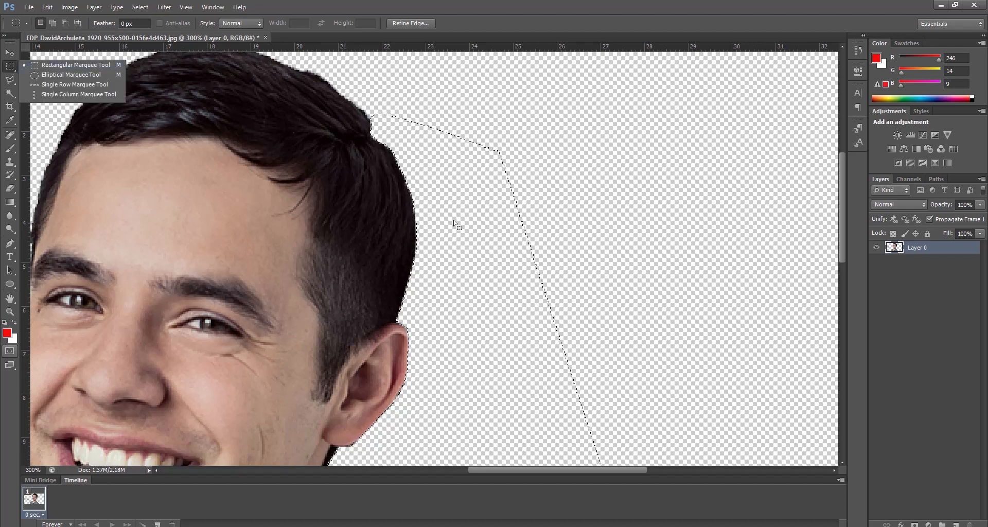
{"action": "left_click", "coordinate": [564, 245]}
{"action": "left_click", "coordinate": [564, 246]}
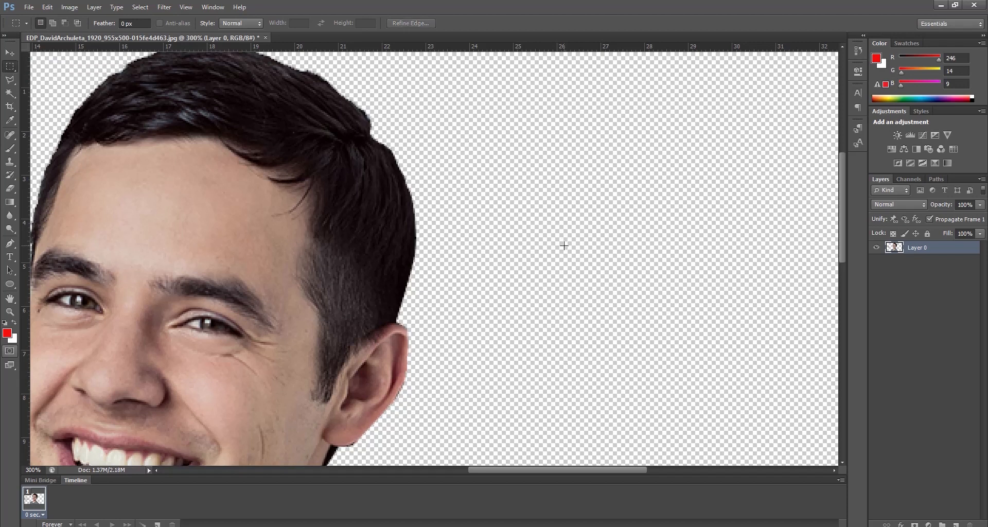
Step: Shift the cut-out layer horizontally to the right with the Move tool so the whole name lettering fits on the canvas
{"action": "key", "text": "ctrl+minus"}
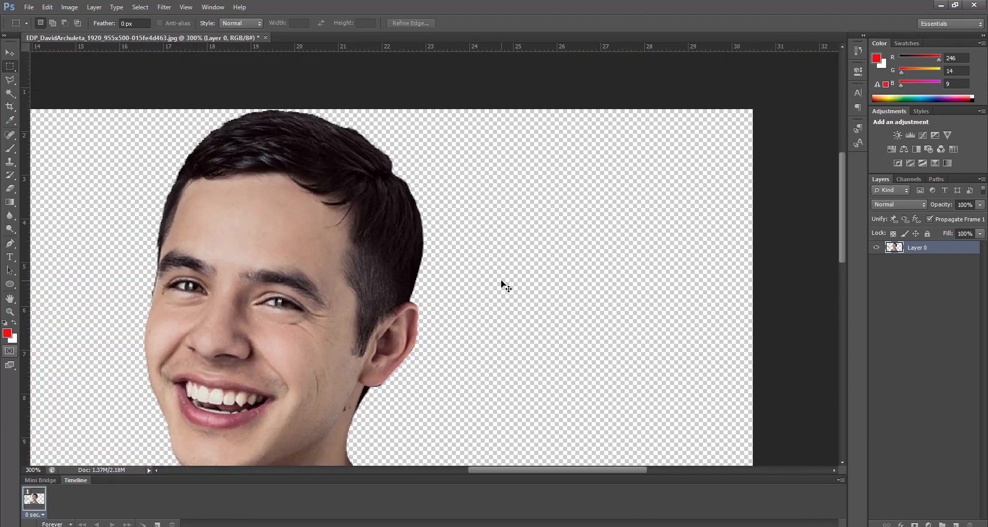
{"action": "key", "text": "ctrl+minus"}
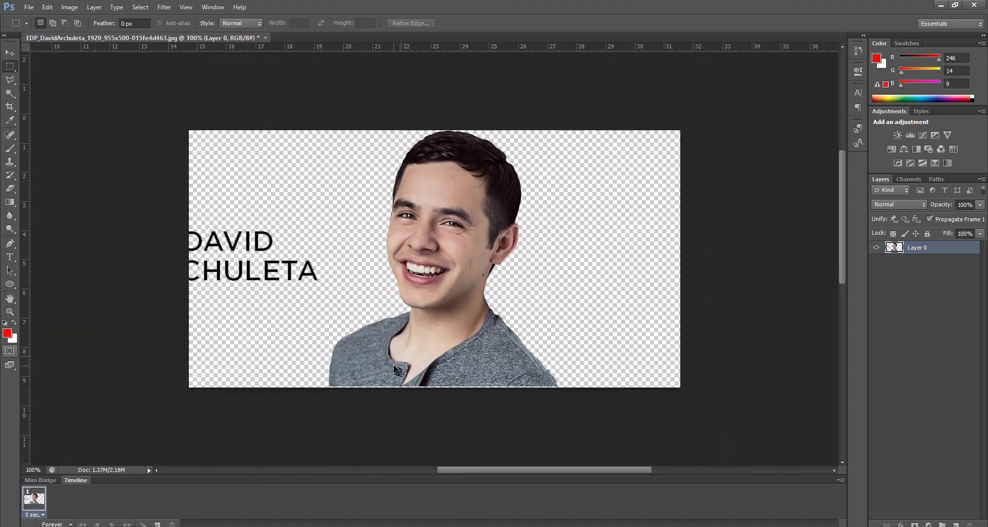
{"action": "key", "text": "v"}
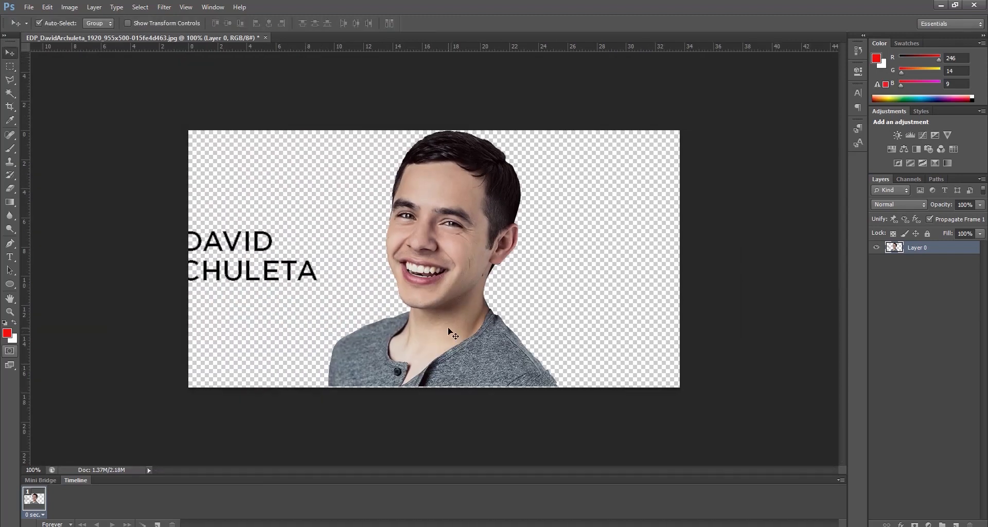
{"action": "left_click_drag", "start_coordinate": [448, 328], "coordinate": [524, 328]}
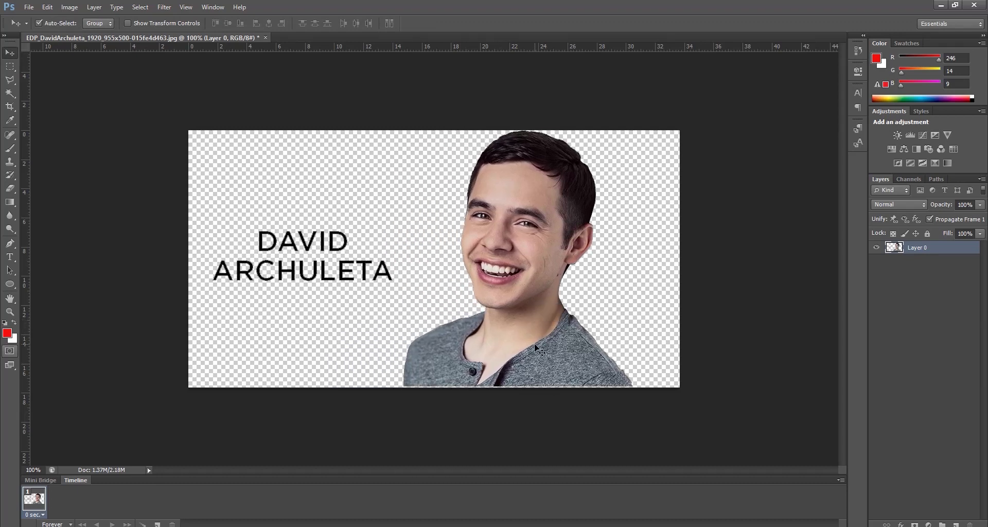